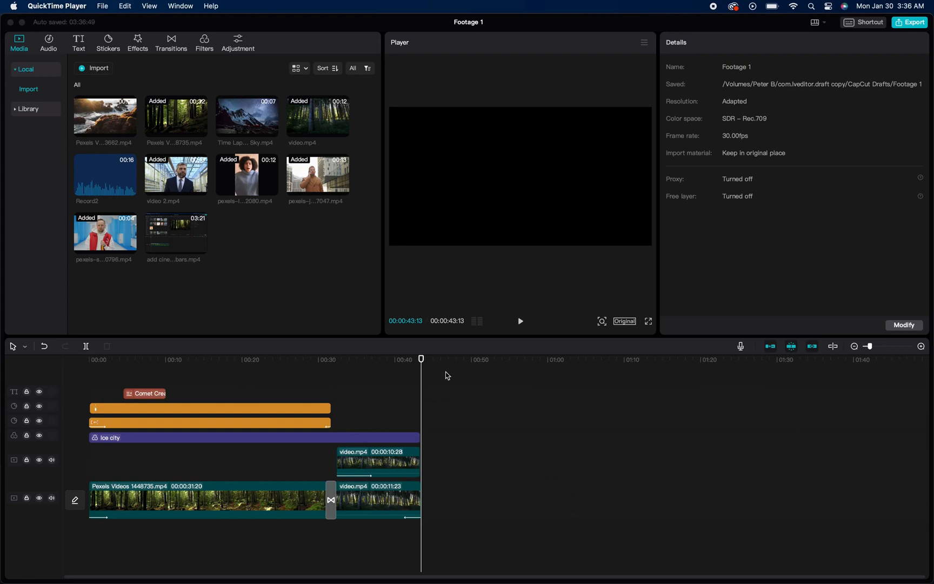
# Add the pexels-jack-sparrow clip to the main track after the forest footage and scrub into it
pyautogui.moveTo(305, 183); pyautogui.dragTo(430, 502)
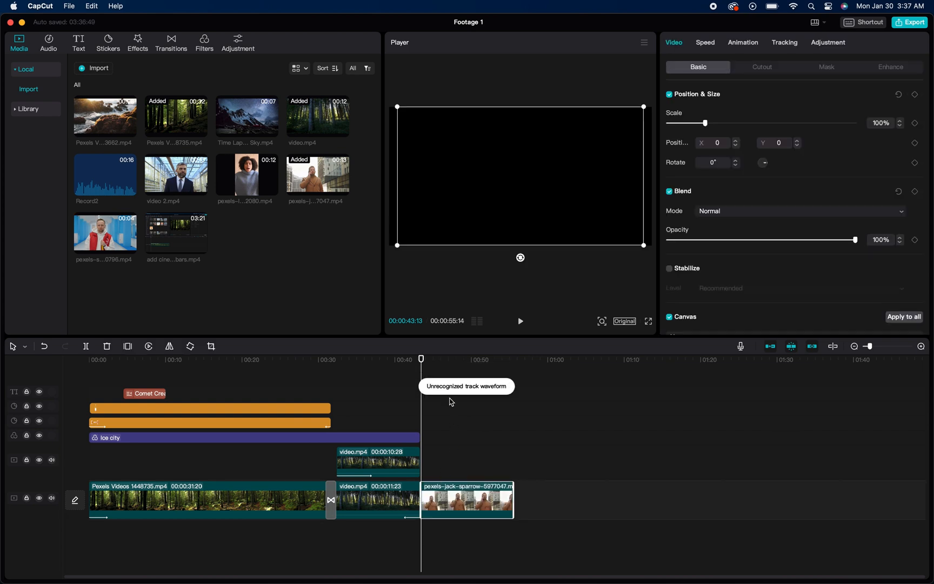
pyautogui.moveTo(422, 362); pyautogui.dragTo(506, 369)
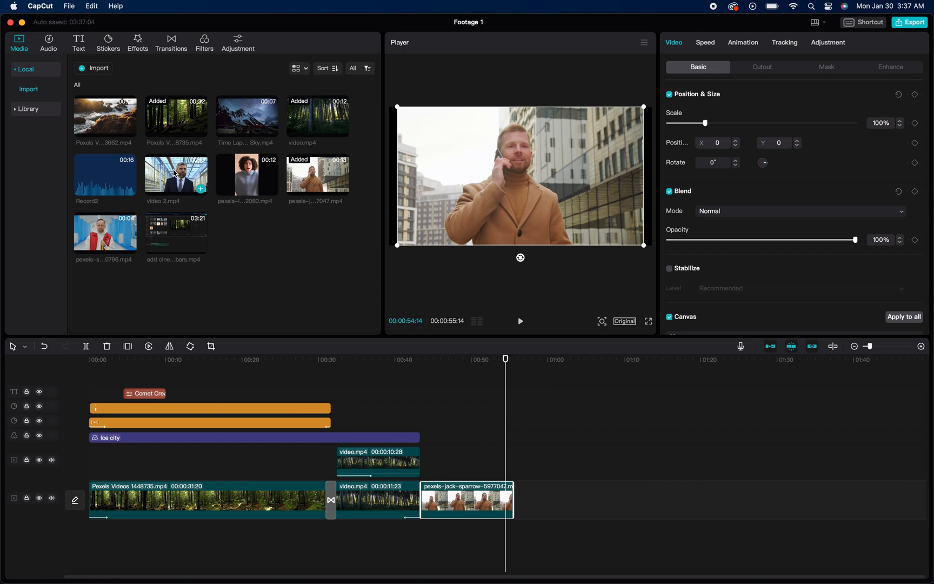
# Place video 2.mp4 on the upper track right after the jack-sparrow clip, extending the project to 1:07
pyautogui.moveTo(175, 175); pyautogui.dragTo(507, 467)
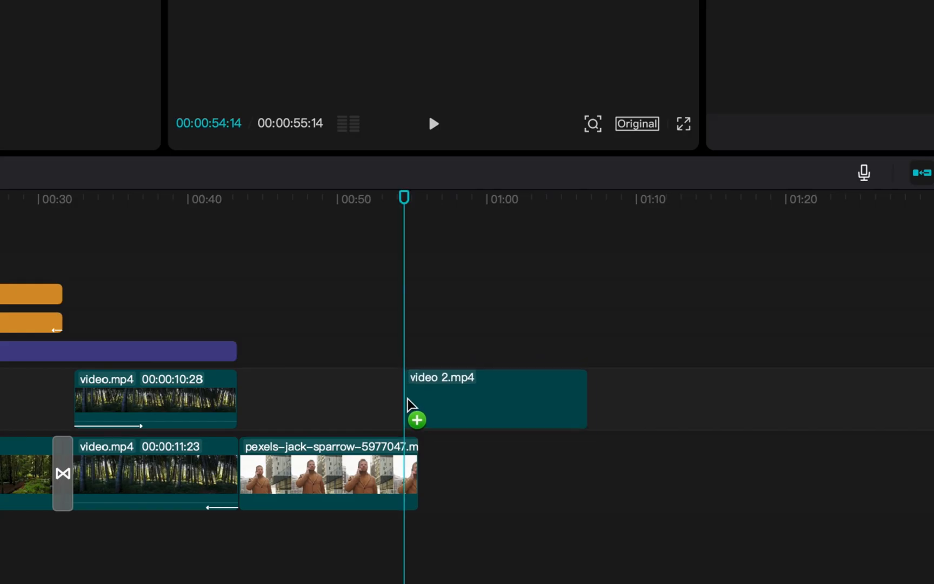
pyautogui.moveTo(408, 404); pyautogui.dragTo(419, 470)
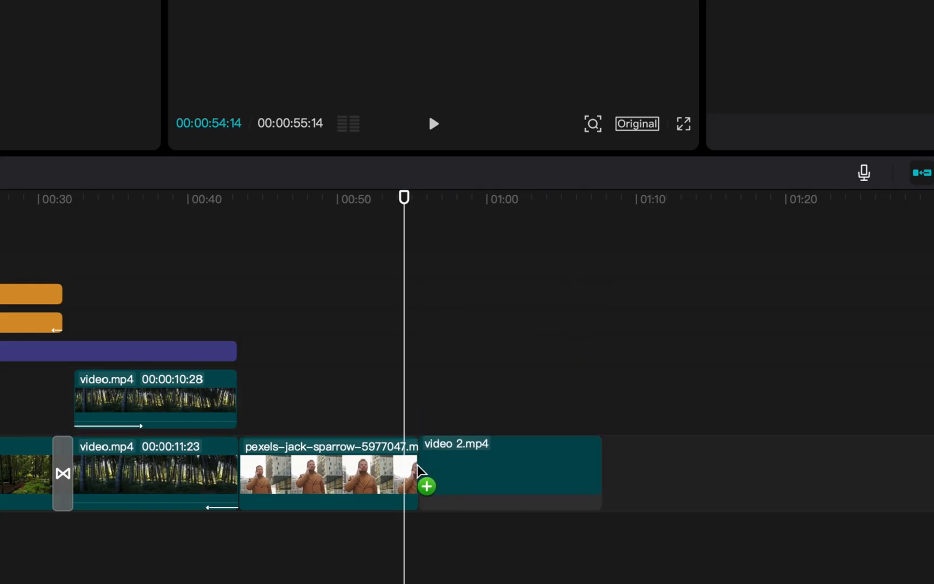
pyautogui.moveTo(420, 471)
pyautogui.mouseDown()
pyautogui.moveTo(411, 461)
pyautogui.moveTo(420, 424)
pyautogui.mouseUp()
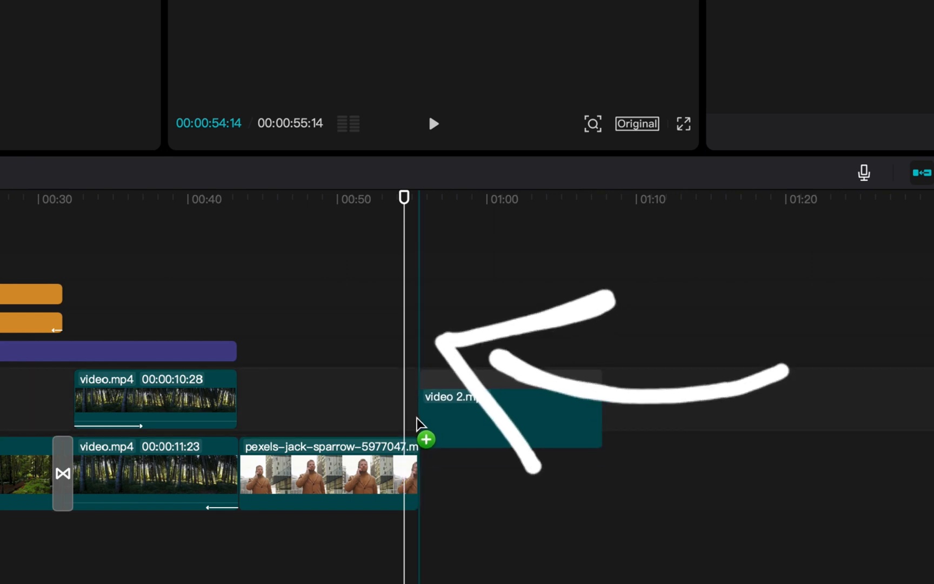
pyautogui.moveTo(419, 423); pyautogui.dragTo(420, 423)
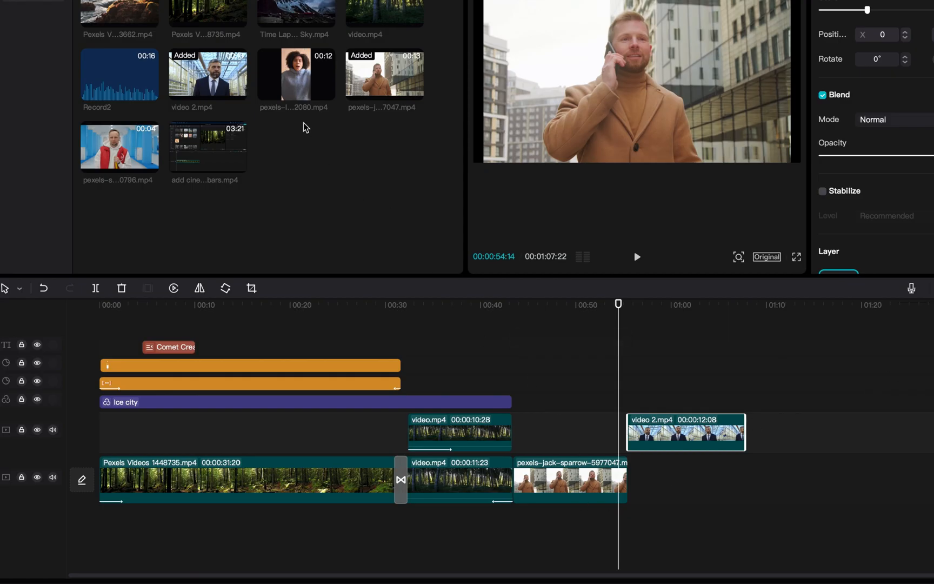
pyautogui.moveTo(126, 141)
pyautogui.mouseDown()
pyautogui.moveTo(773, 471)
pyautogui.moveTo(730, 471)
pyautogui.mouseUp()
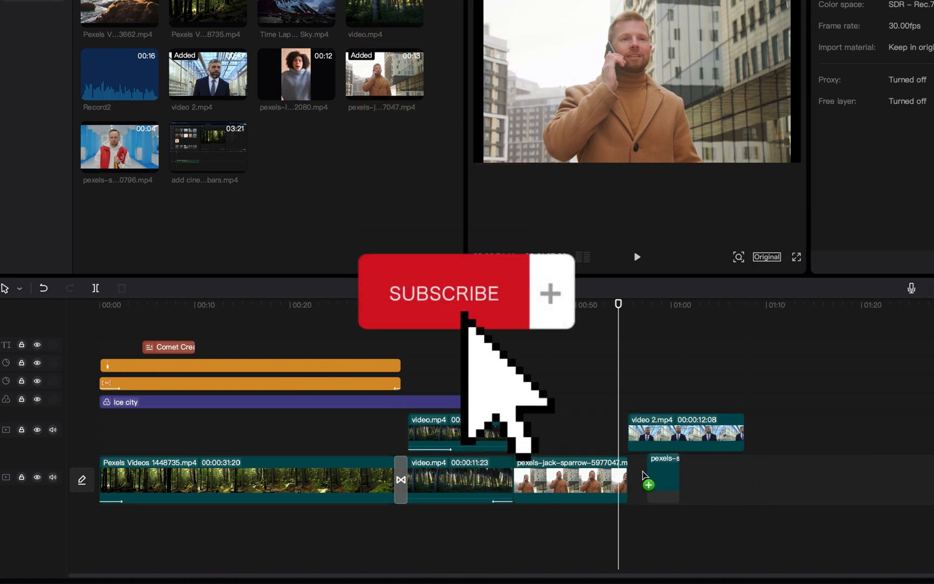
pyautogui.moveTo(729, 471)
pyautogui.mouseDown()
pyautogui.moveTo(246, 233)
pyautogui.moveTo(252, 219)
pyautogui.mouseUp()
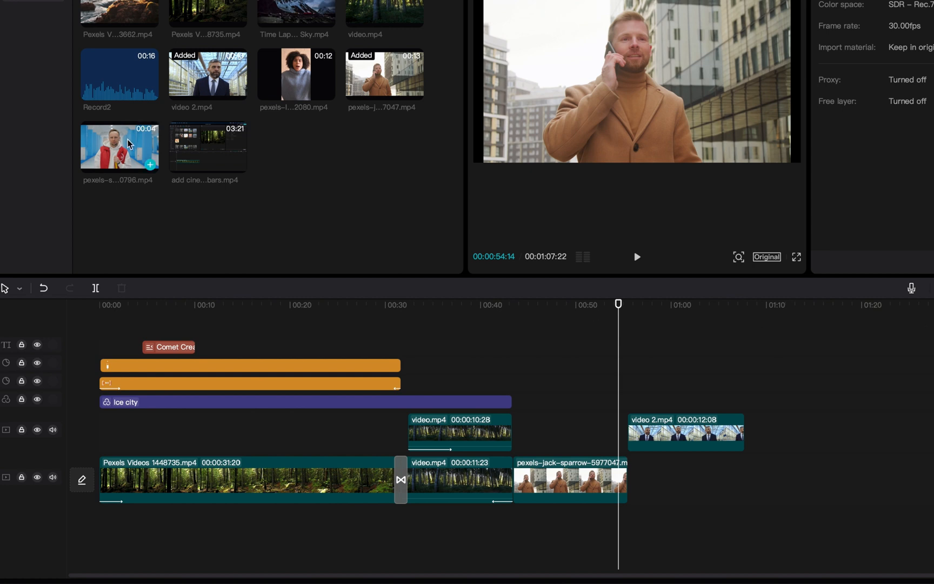
pyautogui.moveTo(117, 145); pyautogui.dragTo(763, 438)
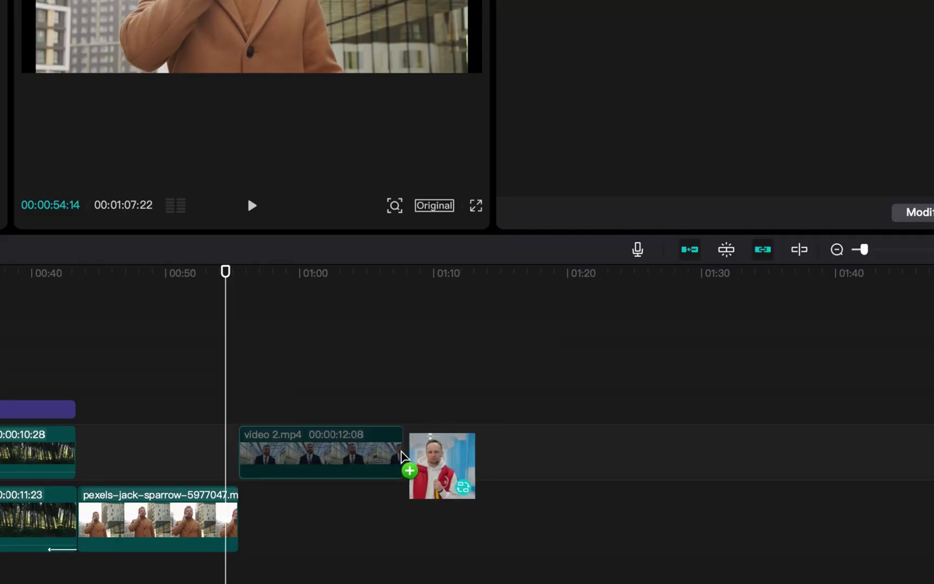
pyautogui.moveTo(424, 454)
pyautogui.mouseDown()
pyautogui.moveTo(243, 516)
pyautogui.moveTo(204, 460)
pyautogui.mouseUp()
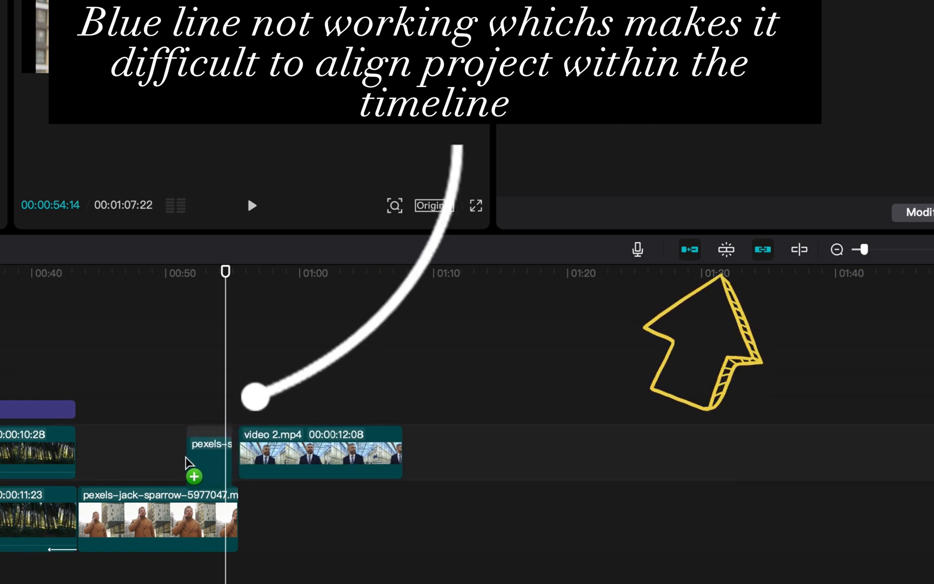
# Try aligning the short pexels clip beside video 2.mp4 by hand, then re-enable the auto snapping toggle (N)
pyautogui.moveTo(205, 460)
pyautogui.mouseDown()
pyautogui.moveTo(194, 431)
pyautogui.moveTo(408, 467)
pyautogui.mouseUp()
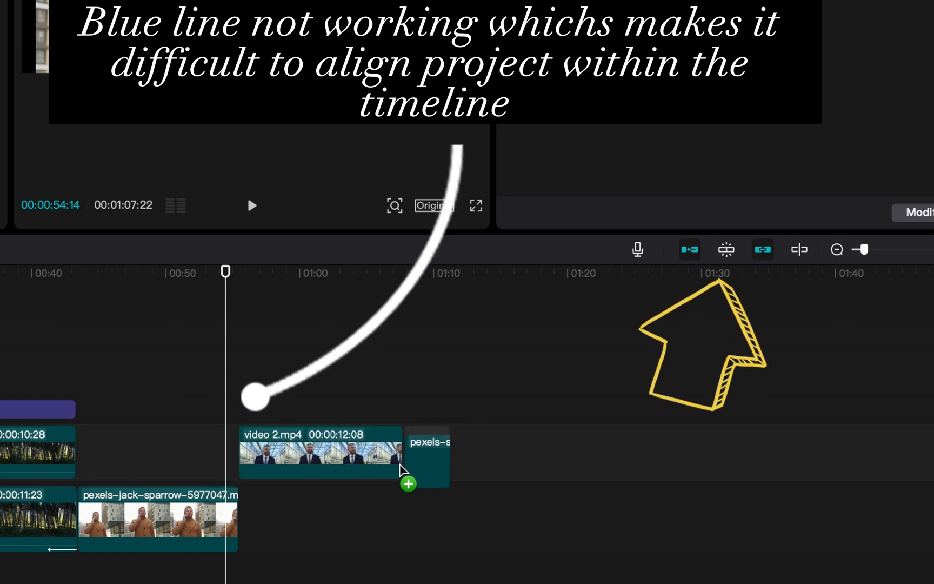
pyautogui.moveTo(402, 471)
pyautogui.mouseDown()
pyautogui.moveTo(248, 518)
pyautogui.moveTo(429, 455)
pyautogui.mouseUp()
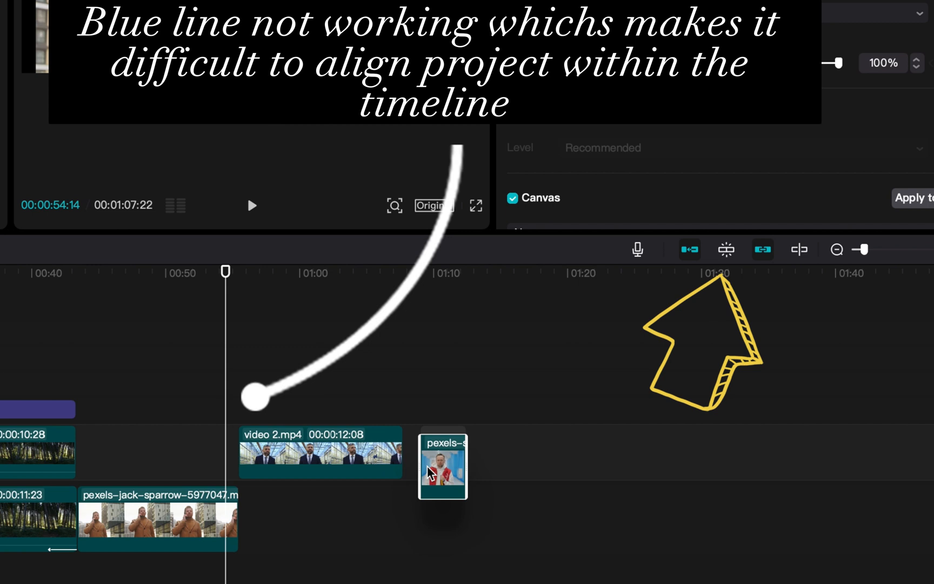
pyautogui.moveTo(430, 454)
pyautogui.mouseDown()
pyautogui.moveTo(269, 515)
pyautogui.moveTo(155, 473)
pyautogui.moveTo(264, 521)
pyautogui.mouseUp()
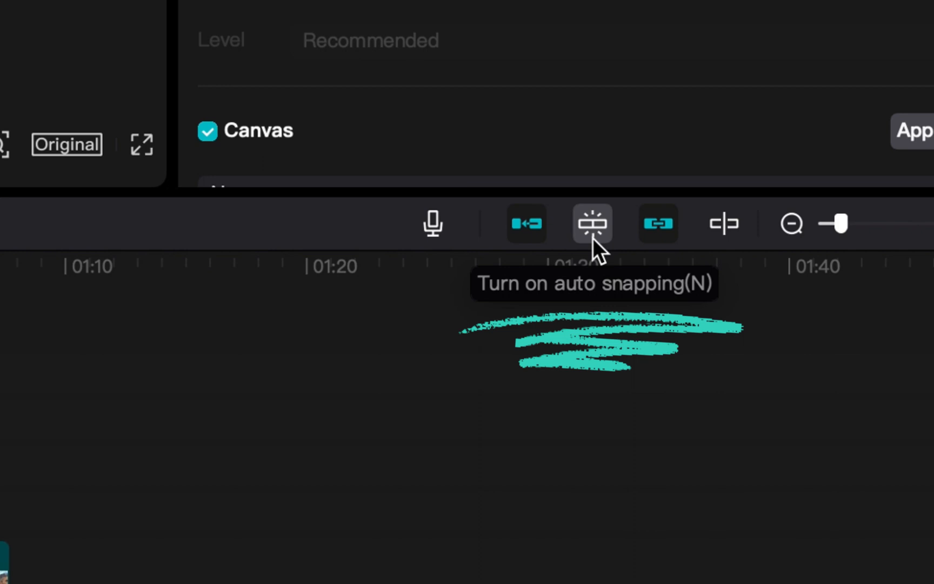
pyautogui.click(595, 230)
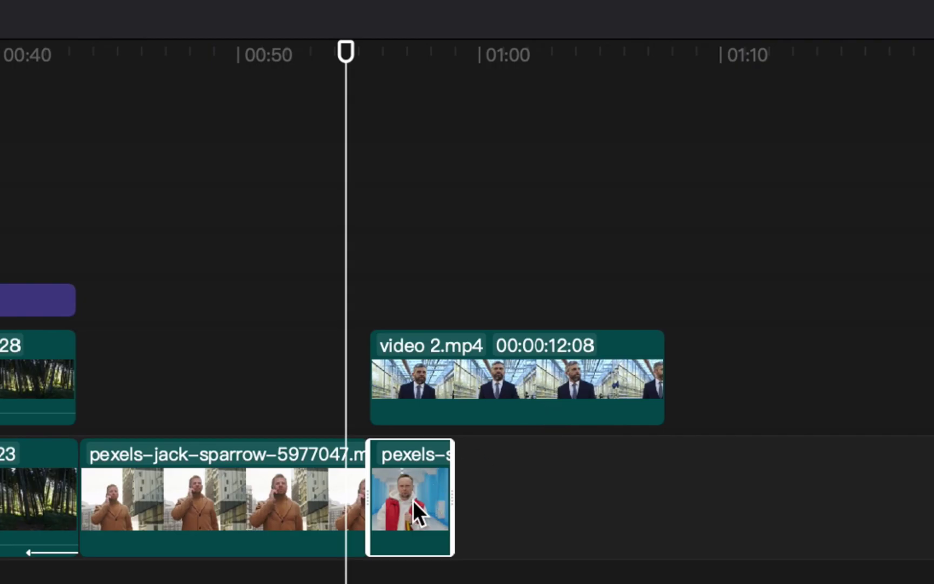
# Snap the short pexels clip to the end of video 2.mp4 on the upper track, extending the project to 1:11
pyautogui.moveTo(413, 501); pyautogui.dragTo(707, 380)
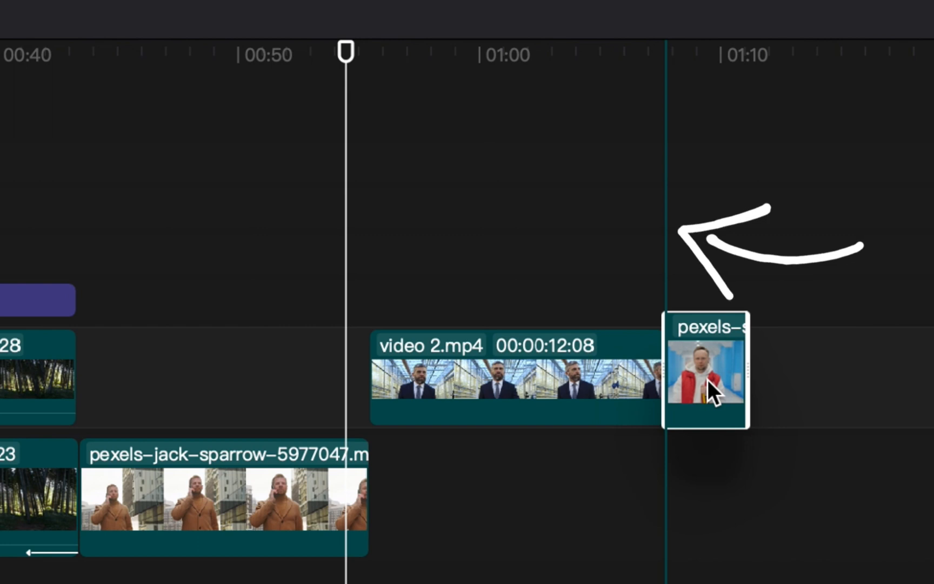
pyautogui.moveTo(715, 380)
pyautogui.mouseDown()
pyautogui.moveTo(633, 442)
pyautogui.moveTo(470, 500)
pyautogui.moveTo(632, 468)
pyautogui.moveTo(620, 469)
pyautogui.mouseUp()
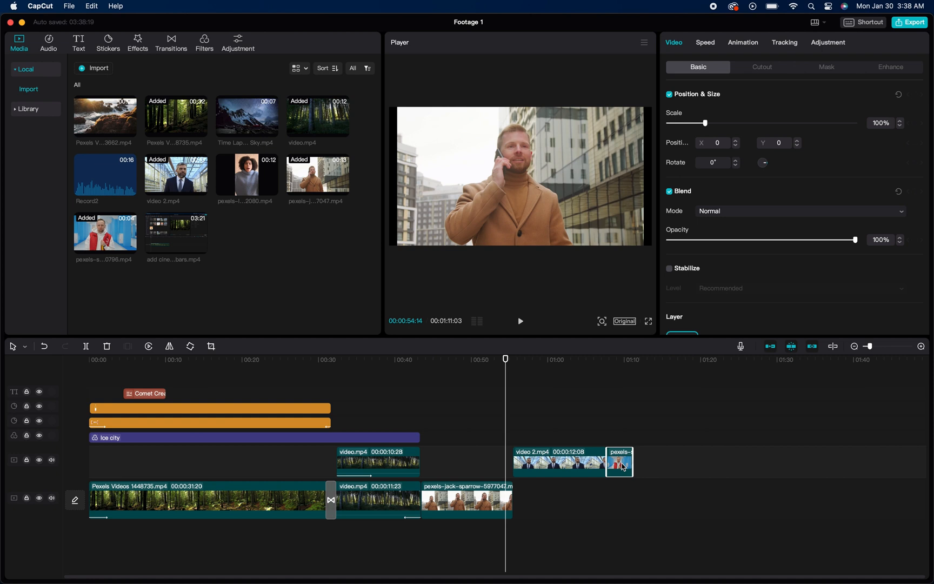